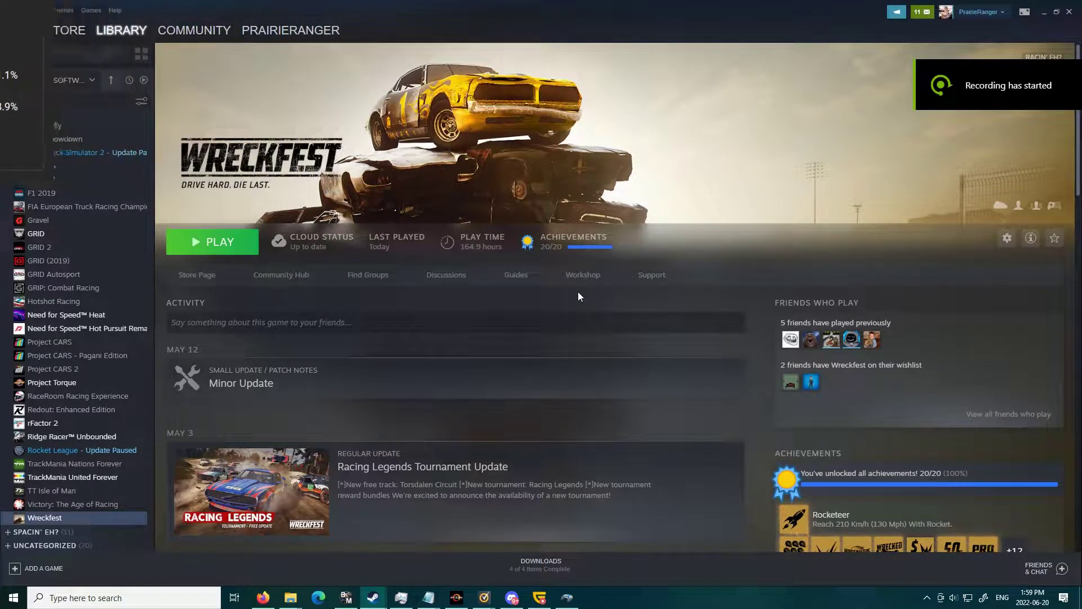
Step: Browse the Wreckfest Workshop and view the Missile R mod's page
click(582, 275)
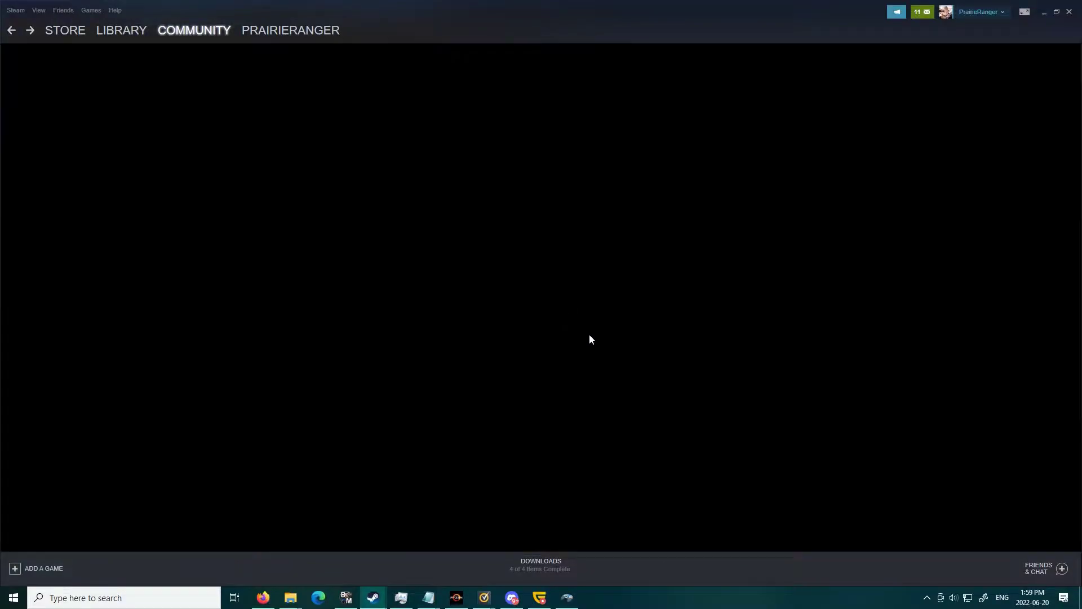
scroll(233, 325, down, 1)
scroll(233, 325, down, 10)
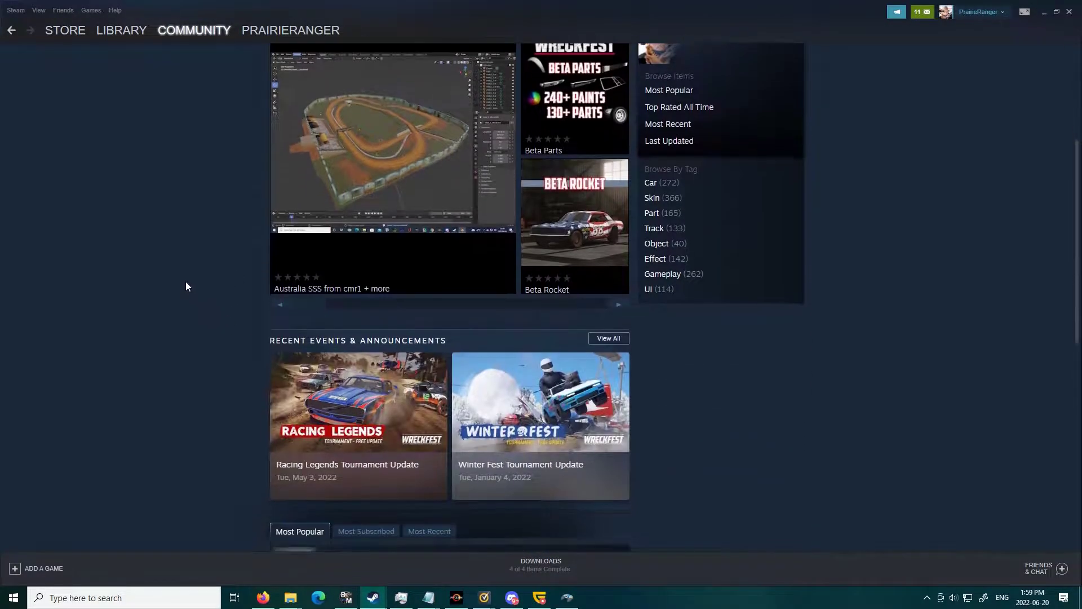
mouse_move(297, 237)
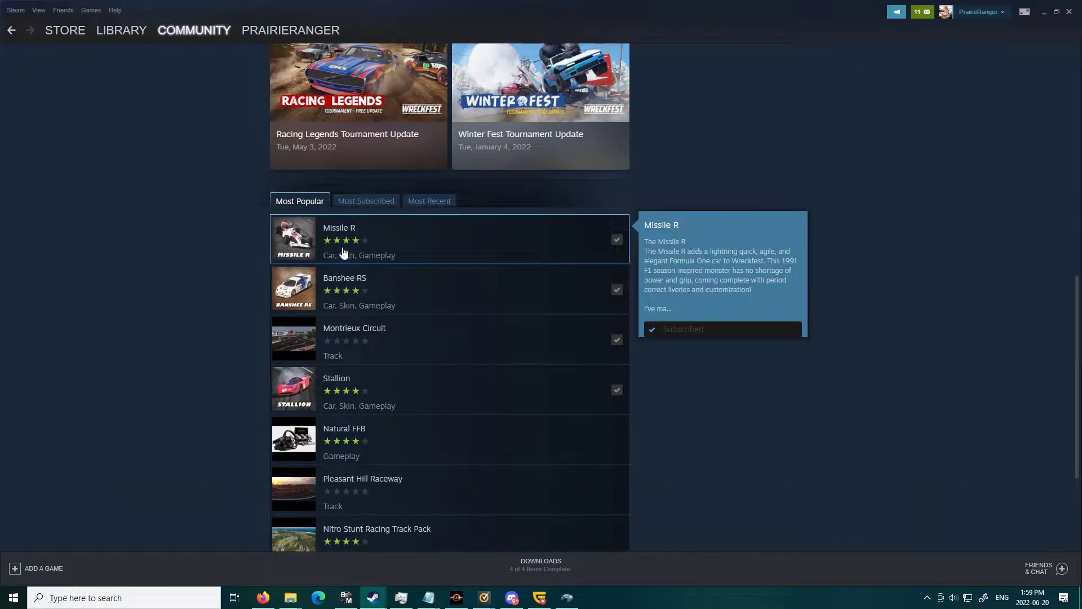
mouse_move(495, 403)
click(324, 255)
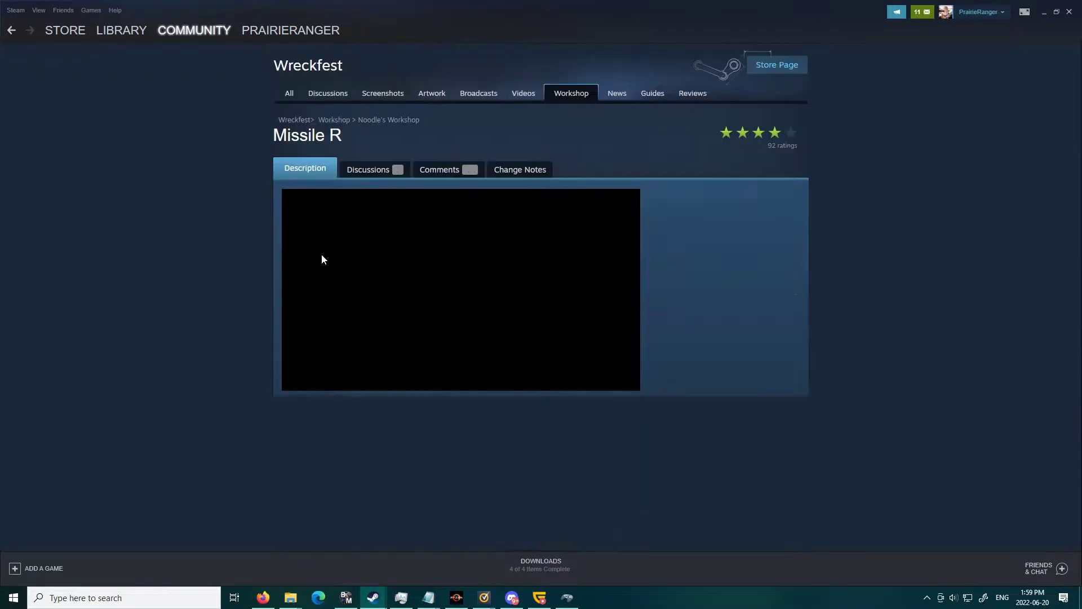
scroll(353, 392, down, 2)
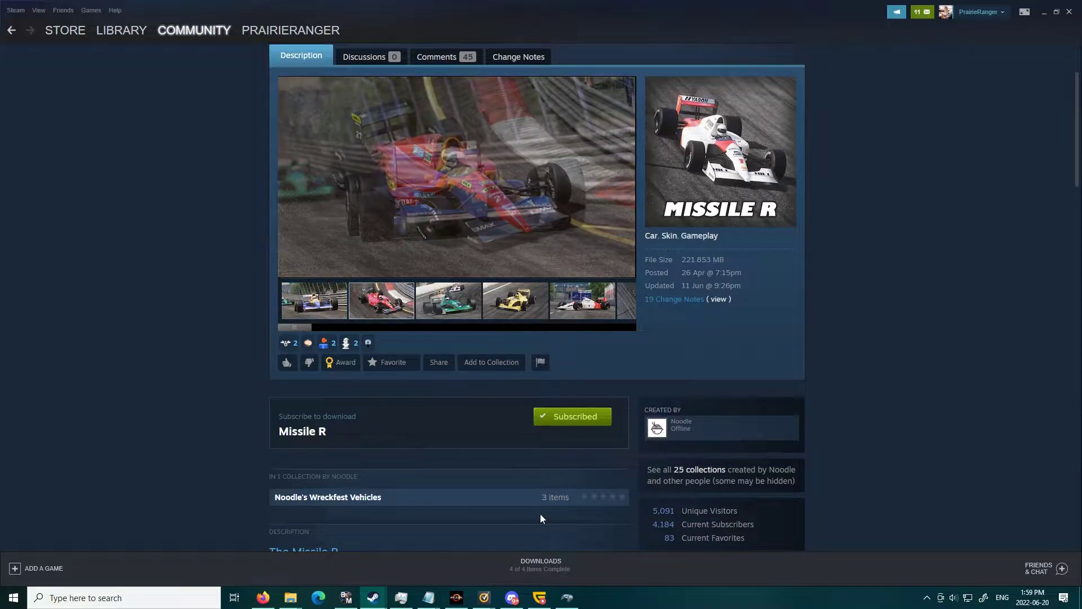
Step: Return to the Wreckfest library and launch the 64-bit version with mods enabled
click(123, 31)
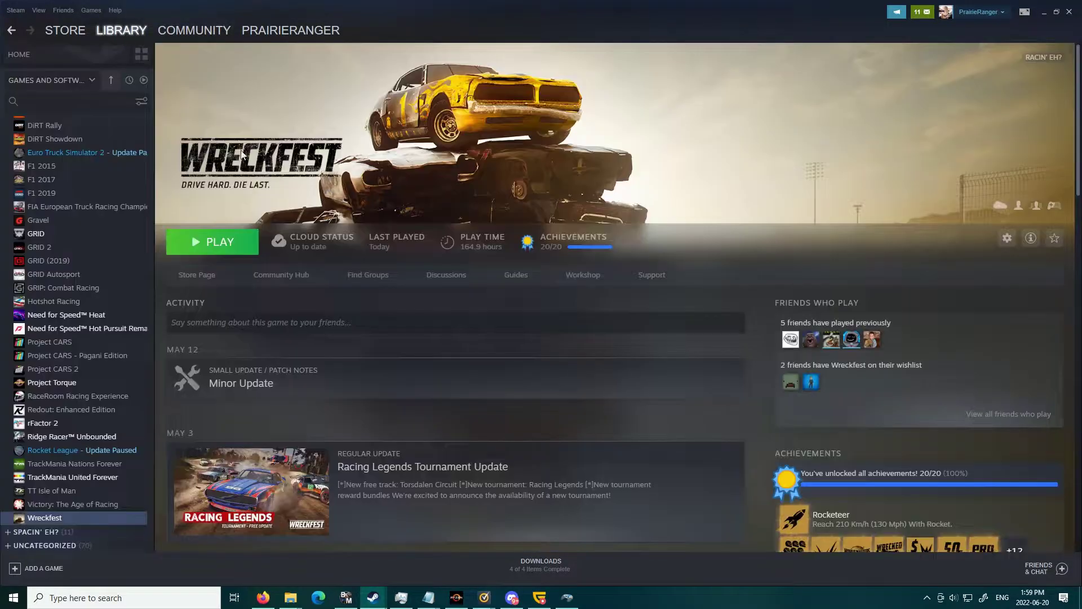
click(226, 245)
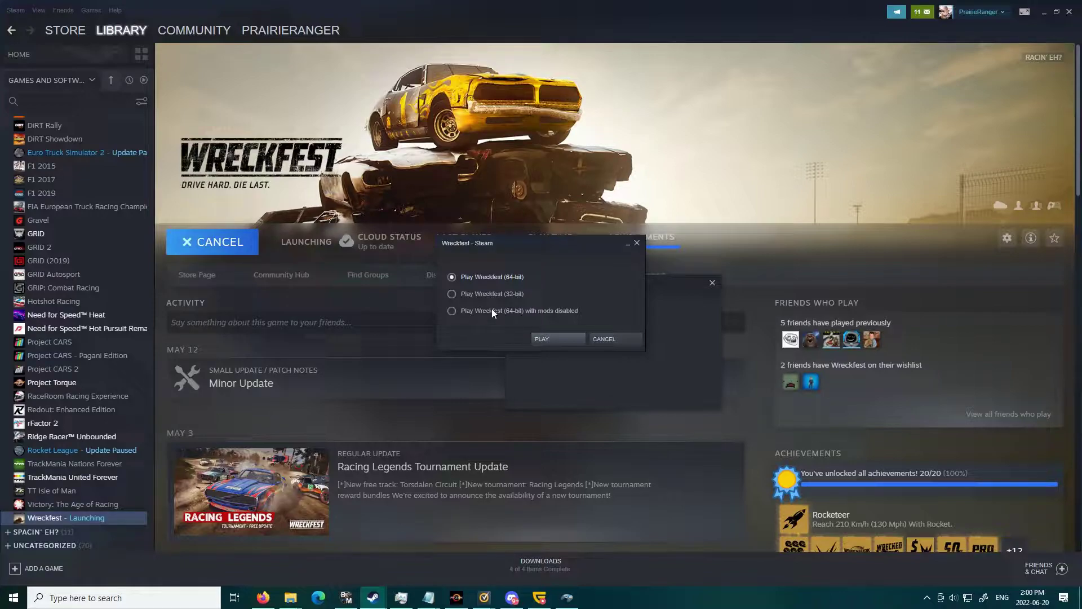
click(547, 337)
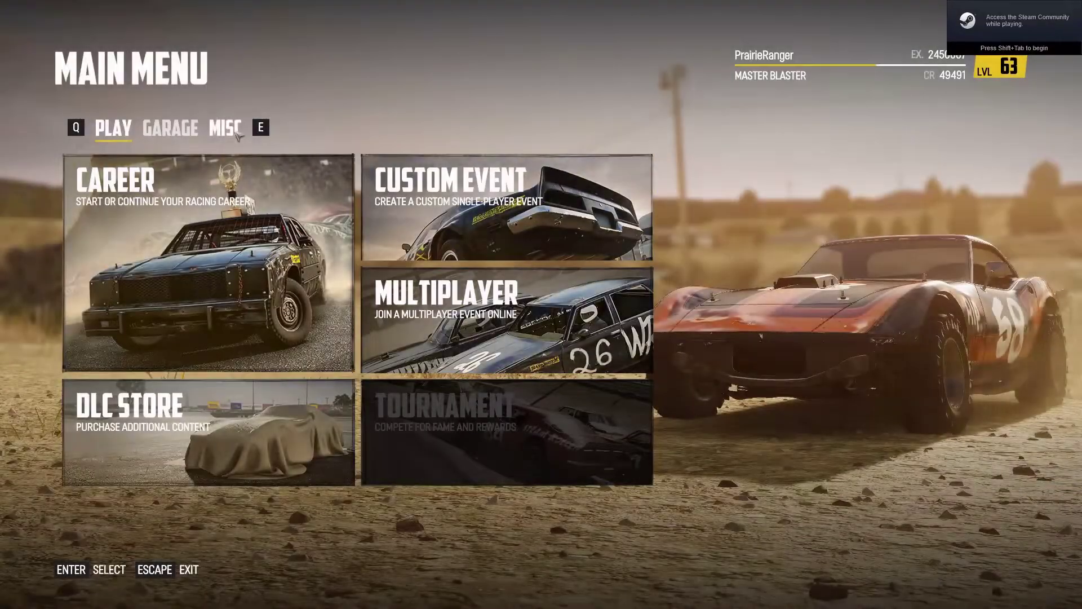
Step: Enable the Missile R and Creader's Track Pack mods in the Mod Manager
click(235, 132)
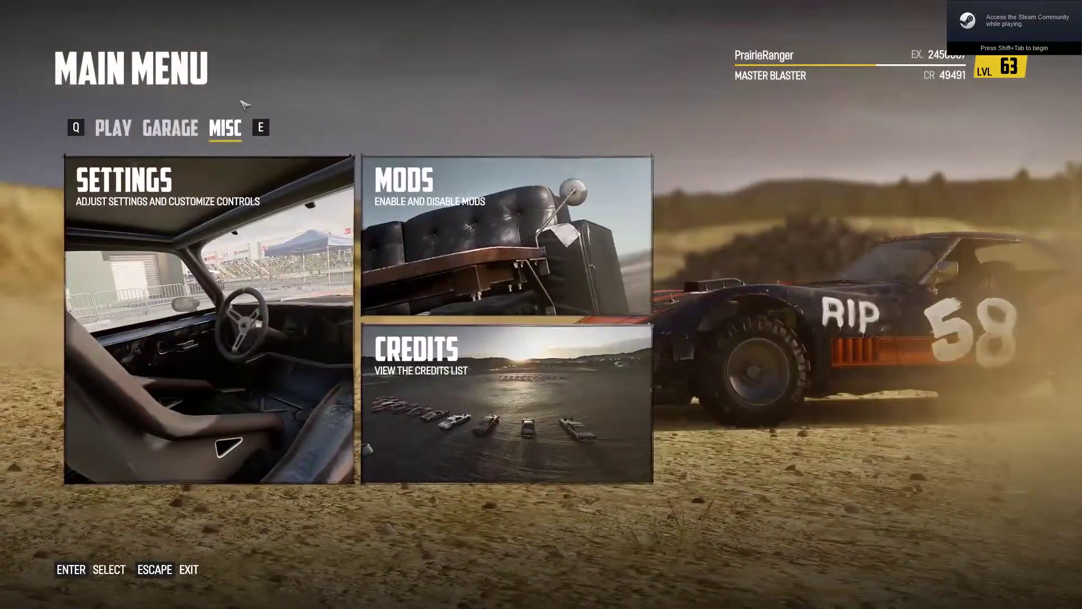
click(448, 192)
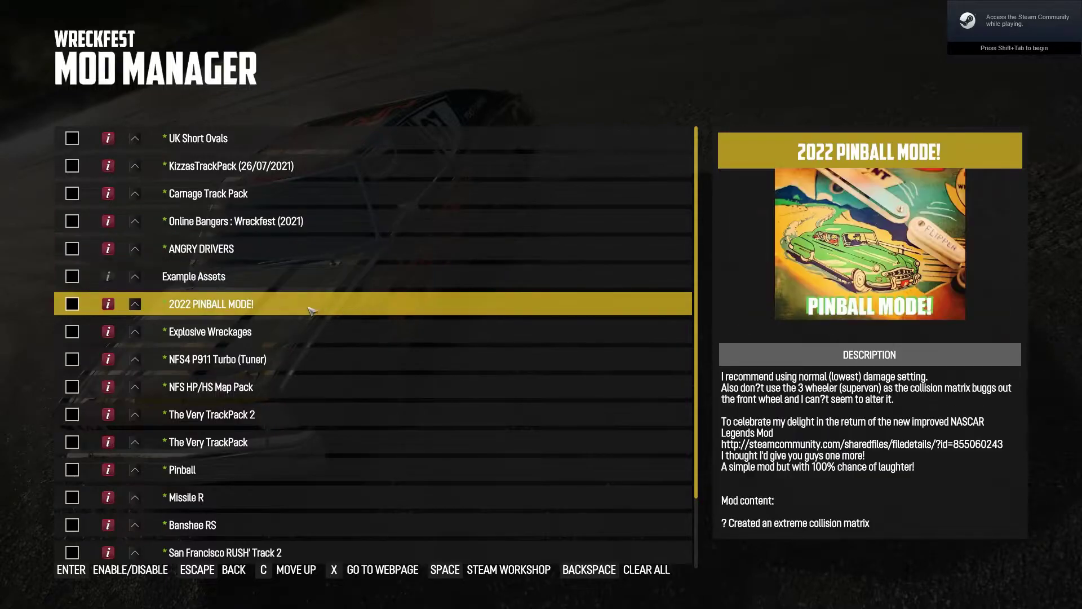
scroll(175, 395, down, 3)
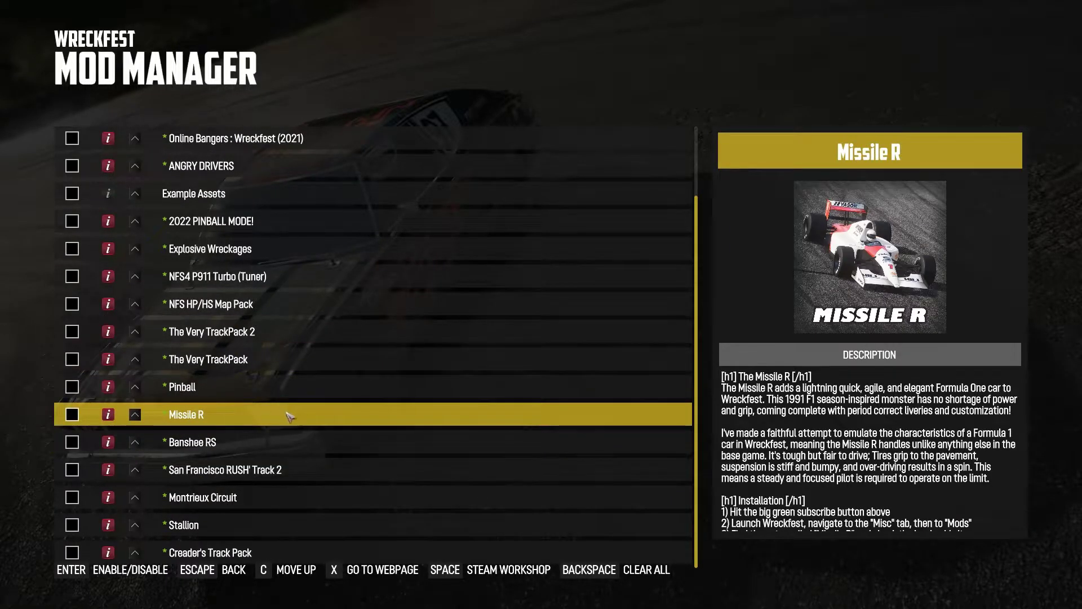
click(72, 415)
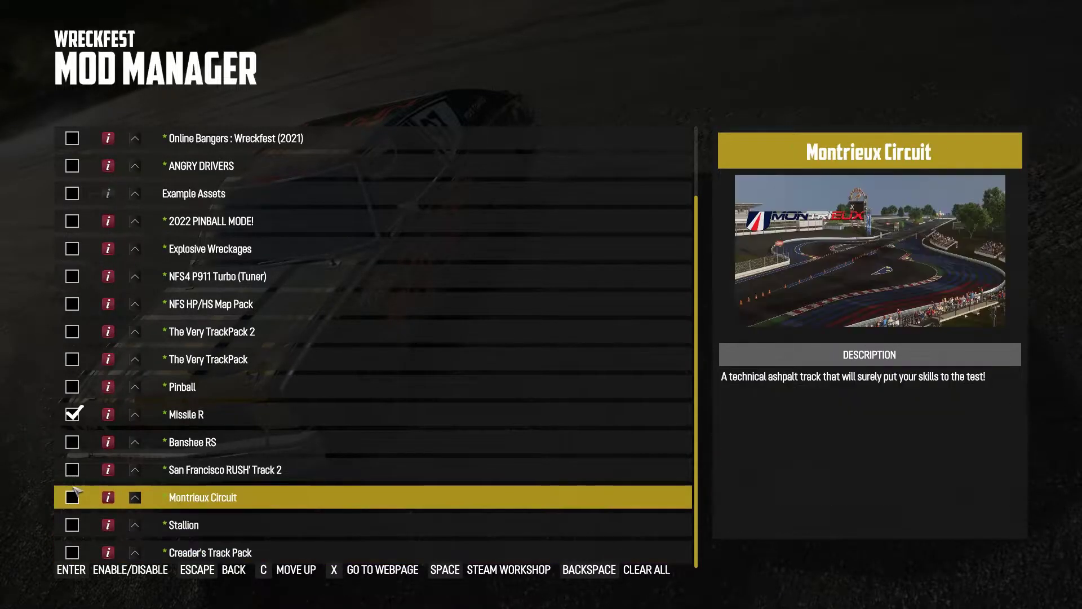
click(72, 553)
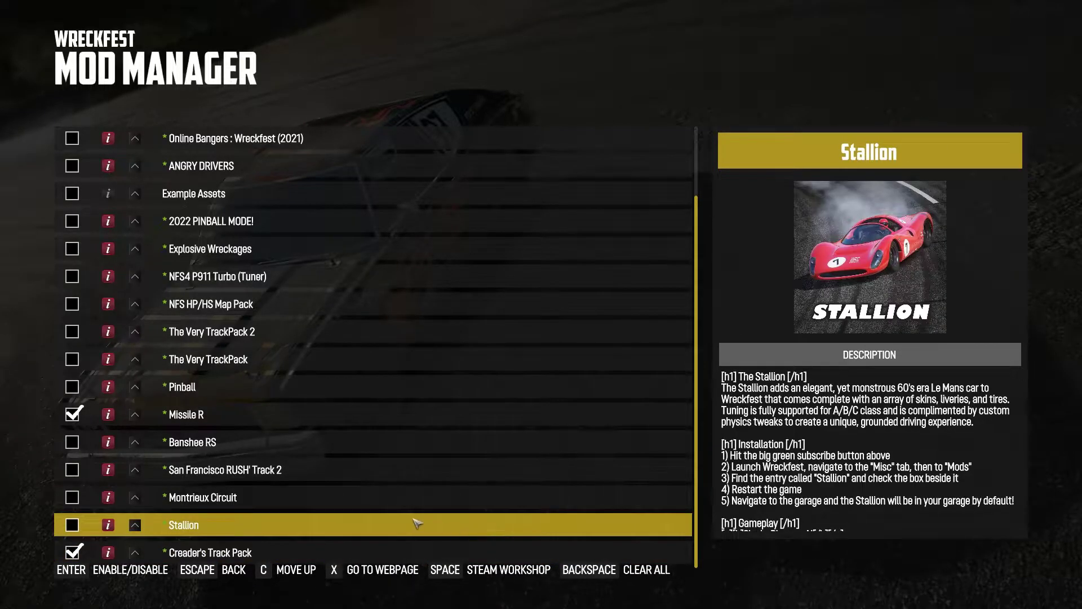
Step: Restart the game to apply the mods and return to the MISC section
key(Escape)
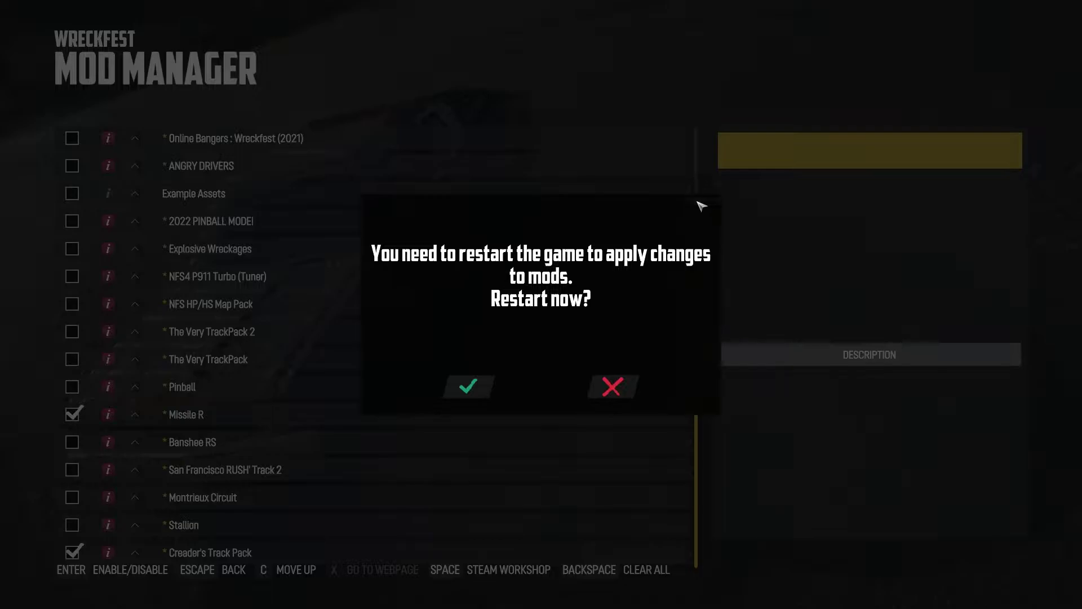
click(472, 387)
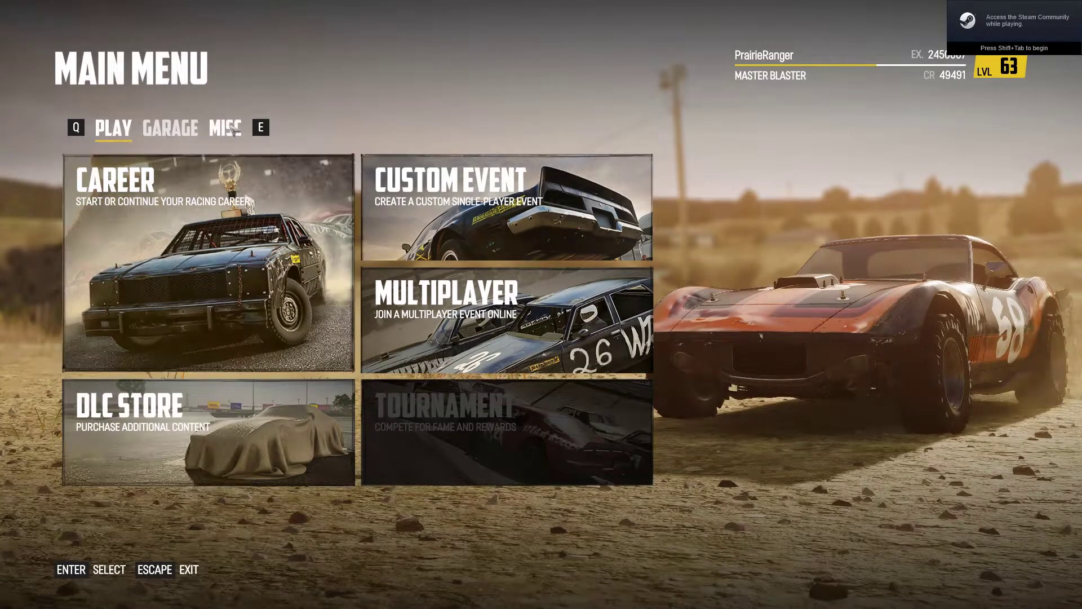
click(225, 128)
Step: Confirm Missile R and Creader's Track Pack remain enabled, then return to the main menu
click(495, 214)
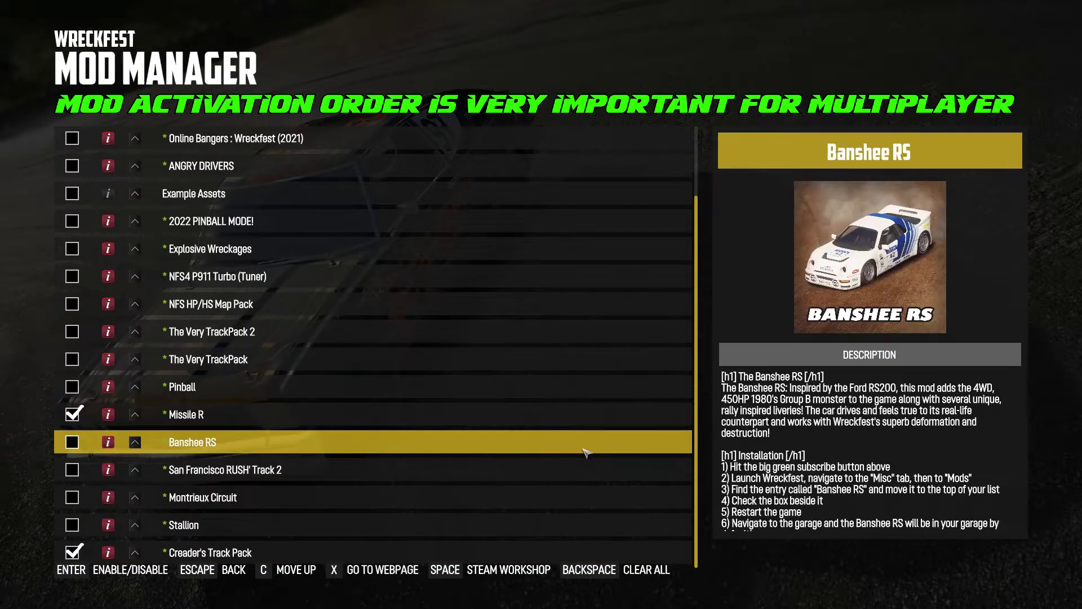
key(Escape)
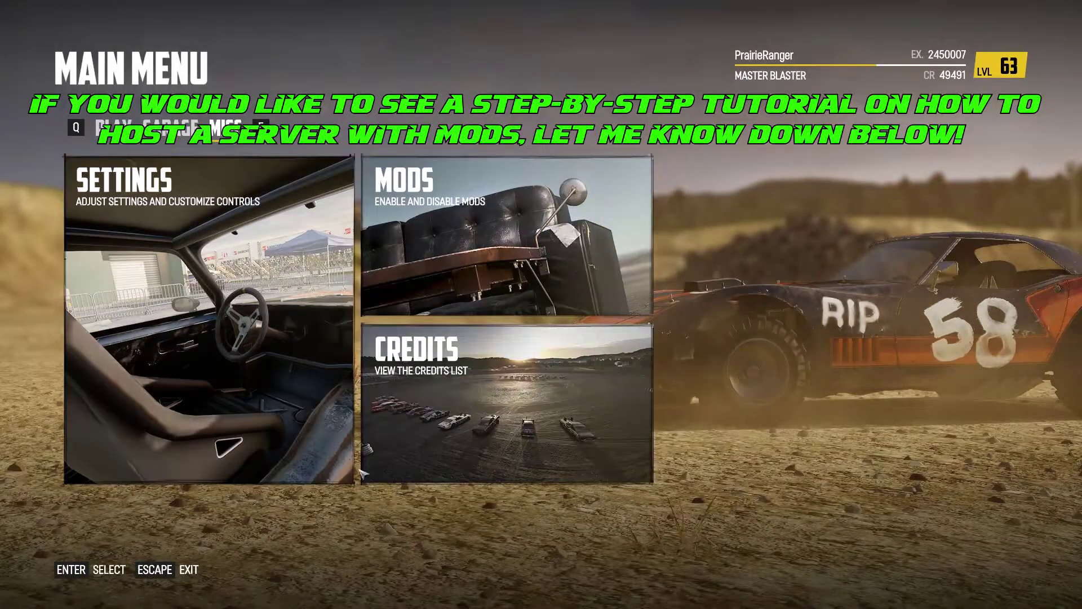
key(q)
key(q)
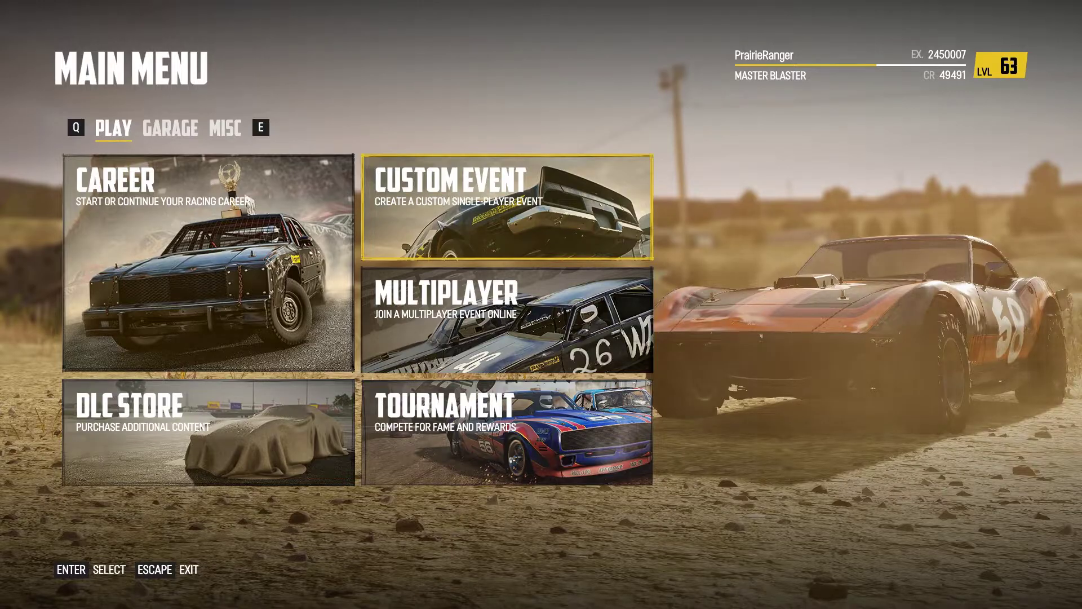
Step: Select the Missile R as the current car from My Cars
key(e)
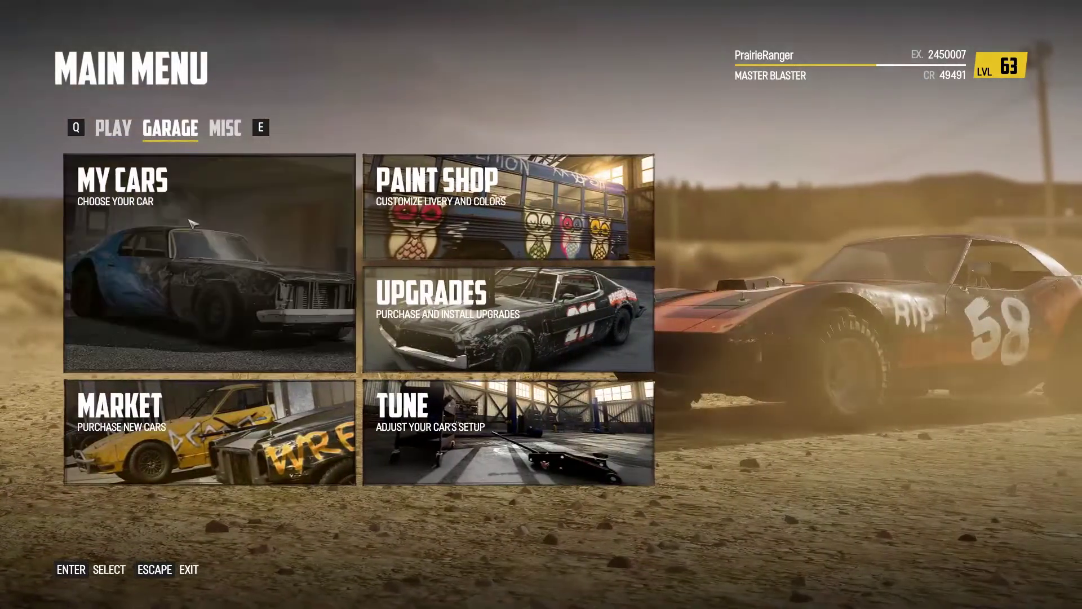
click(191, 224)
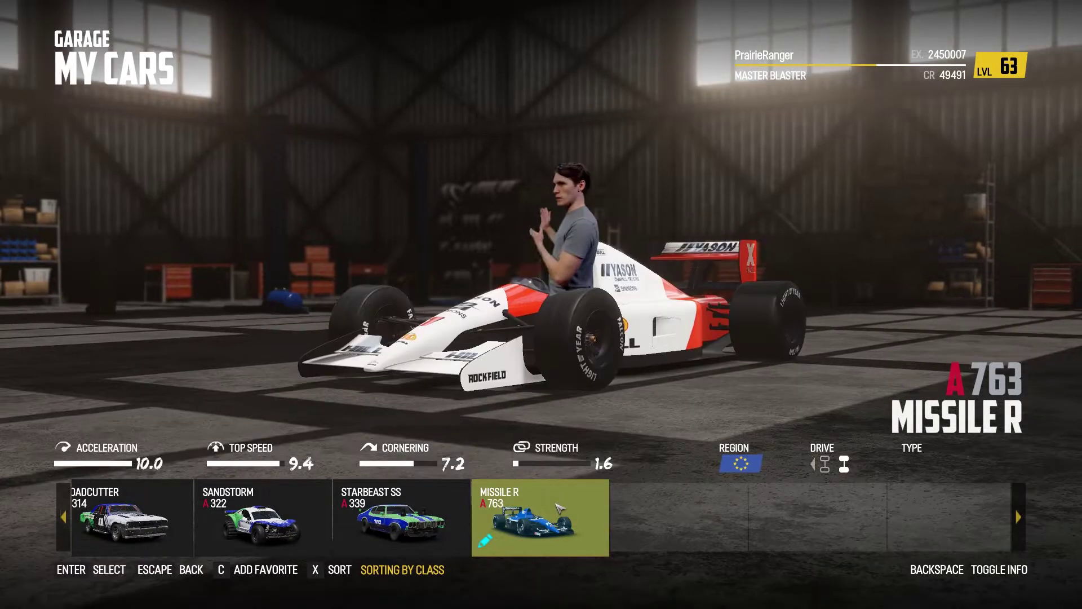
key(Escape)
Step: Paint the Missile R in Style 2 with blue-and-yellow livery 2, save, and start a custom event
click(444, 228)
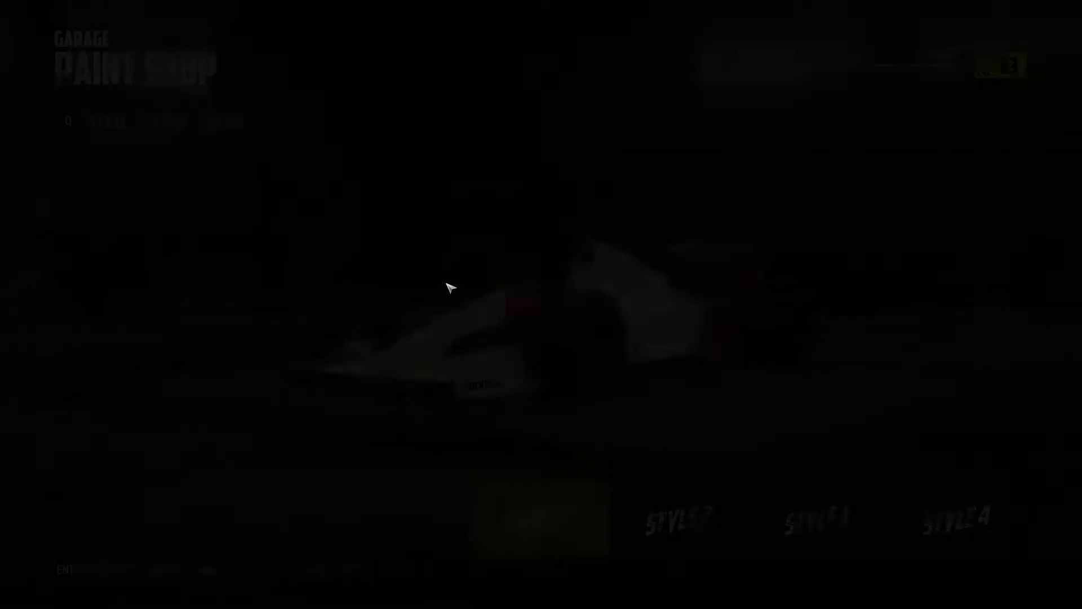
click(690, 516)
key(e)
click(498, 522)
key(e)
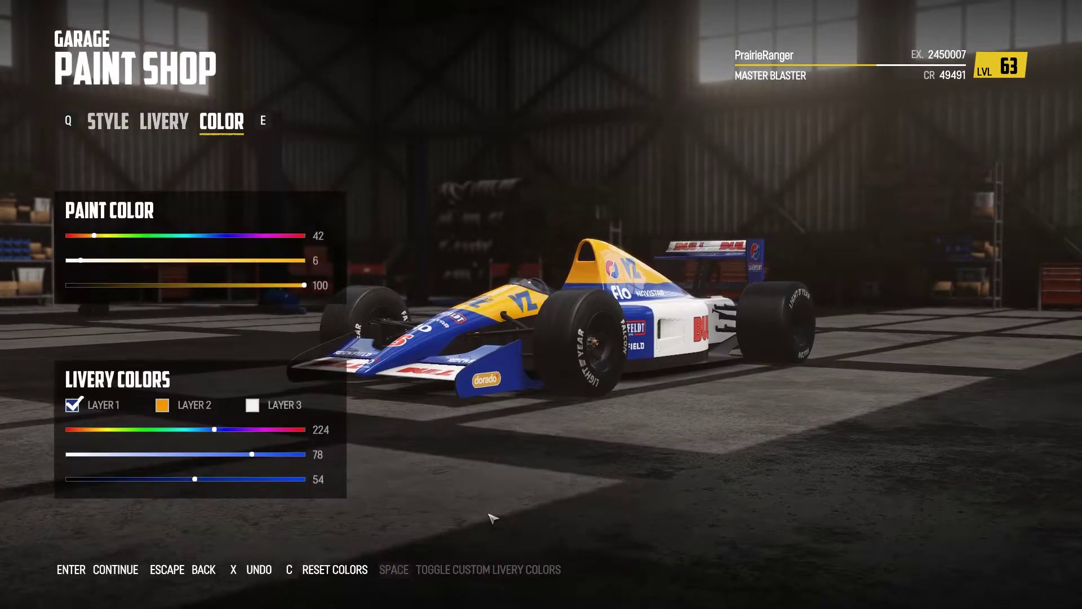
key(Escape)
click(463, 366)
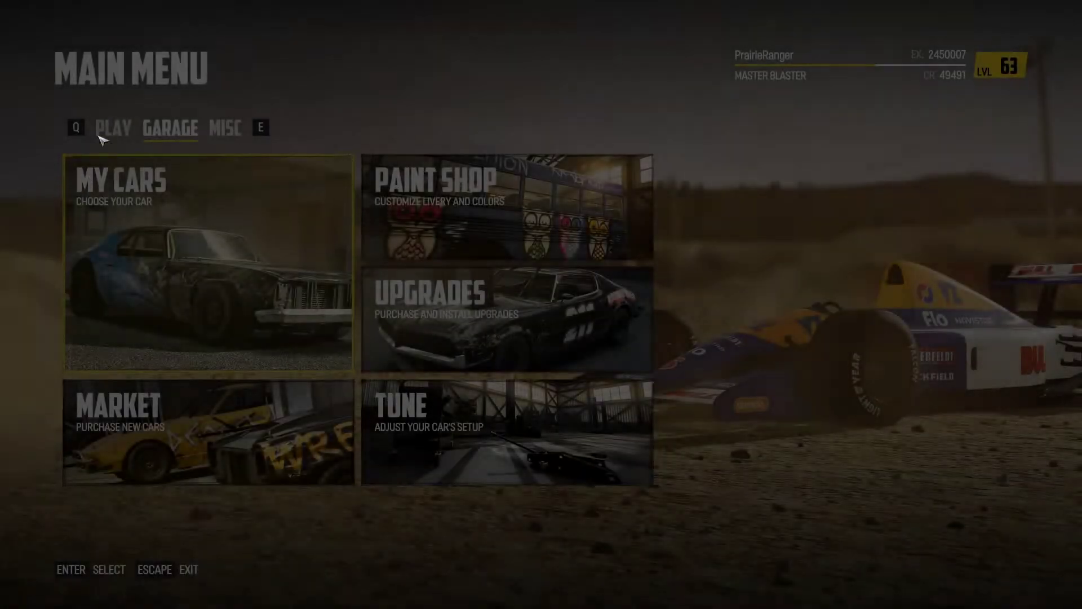
click(110, 128)
click(451, 186)
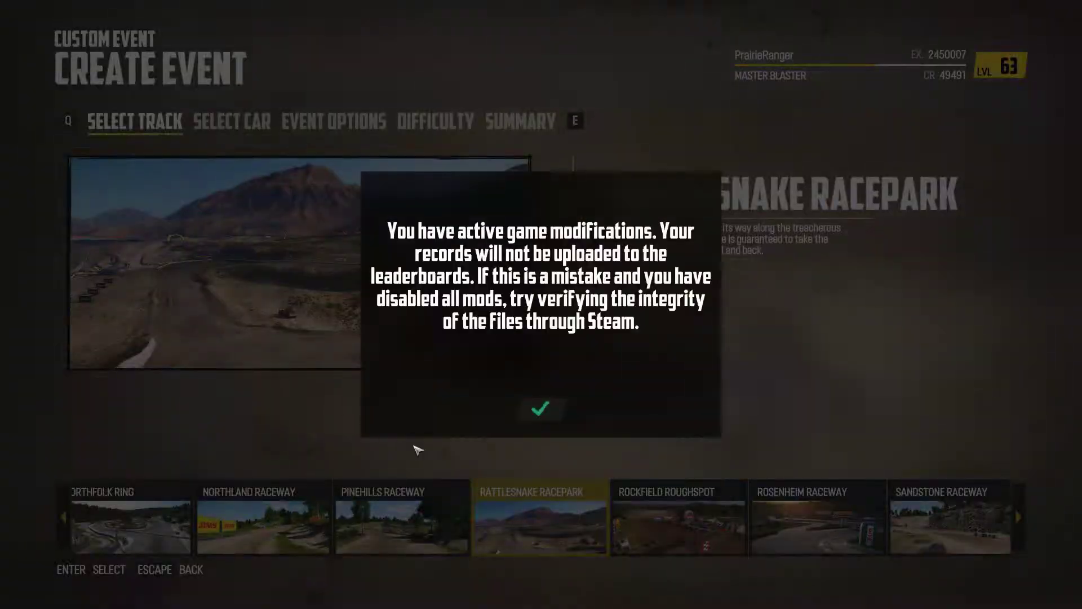
Step: Dismiss the mods warning and choose a Tsukuba Circuit layout as the track
click(553, 410)
scroll(554, 410, down, 11)
scroll(402, 528, down, 5)
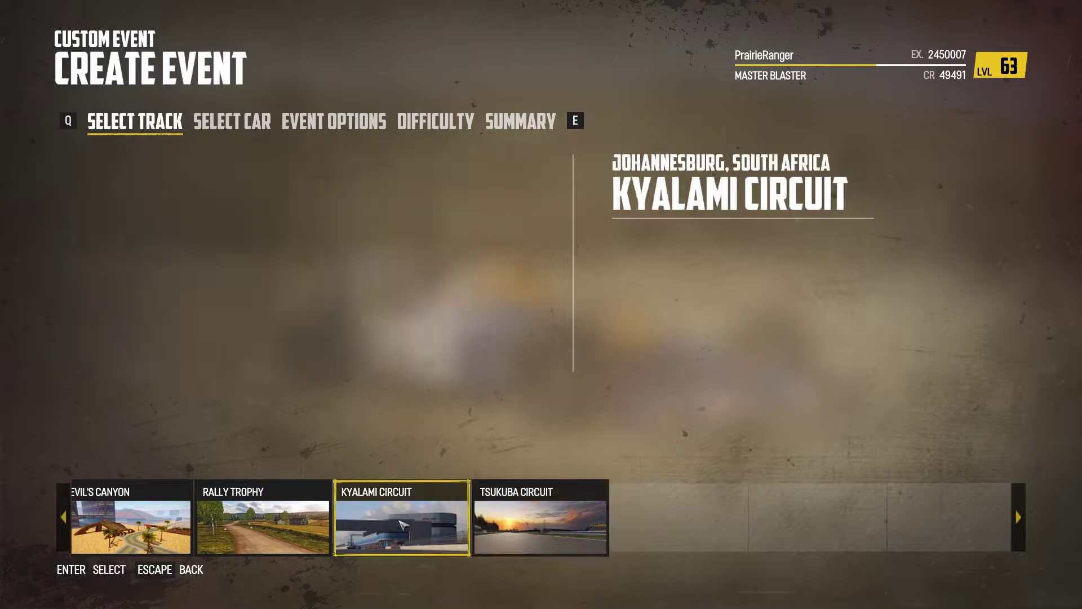
click(513, 529)
click(550, 510)
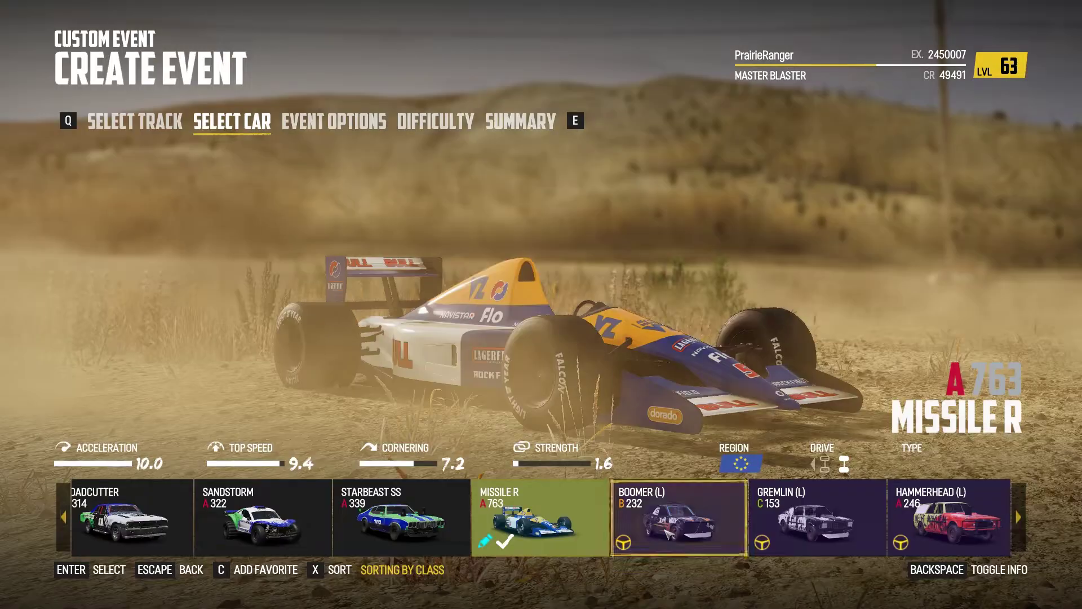
Step: Keep the Missile R and accept the one-lap, no-opponent Banger Race settings
click(554, 505)
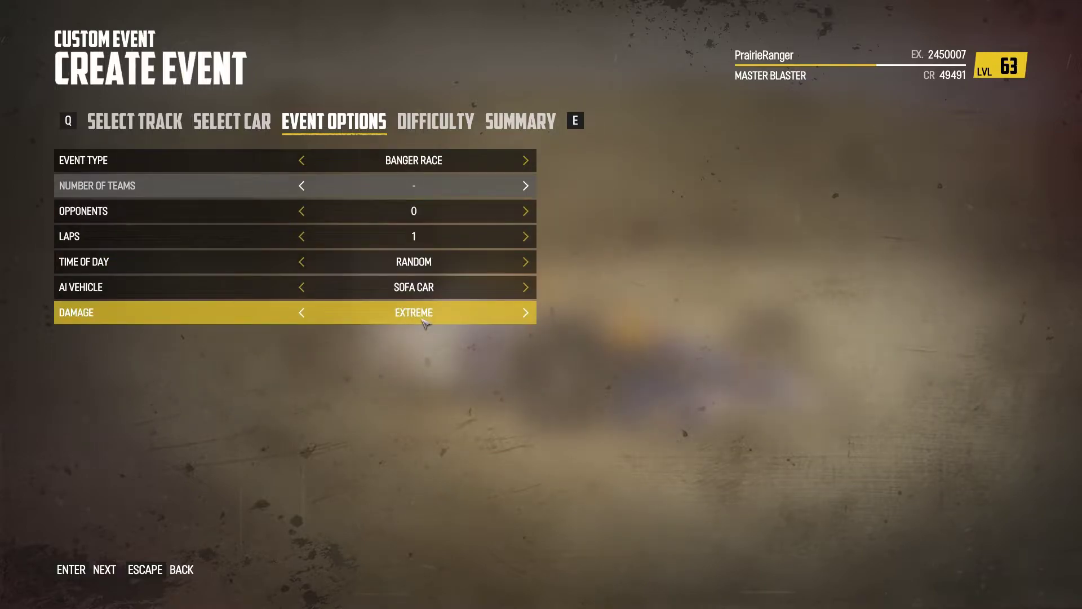
key(Return)
key(Return)
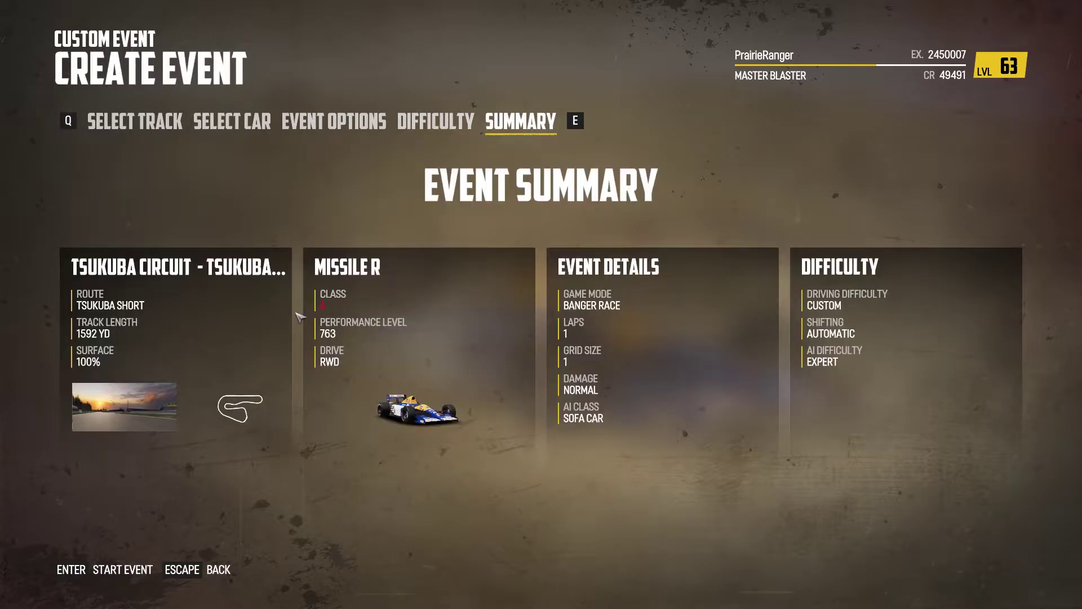
key(Return)
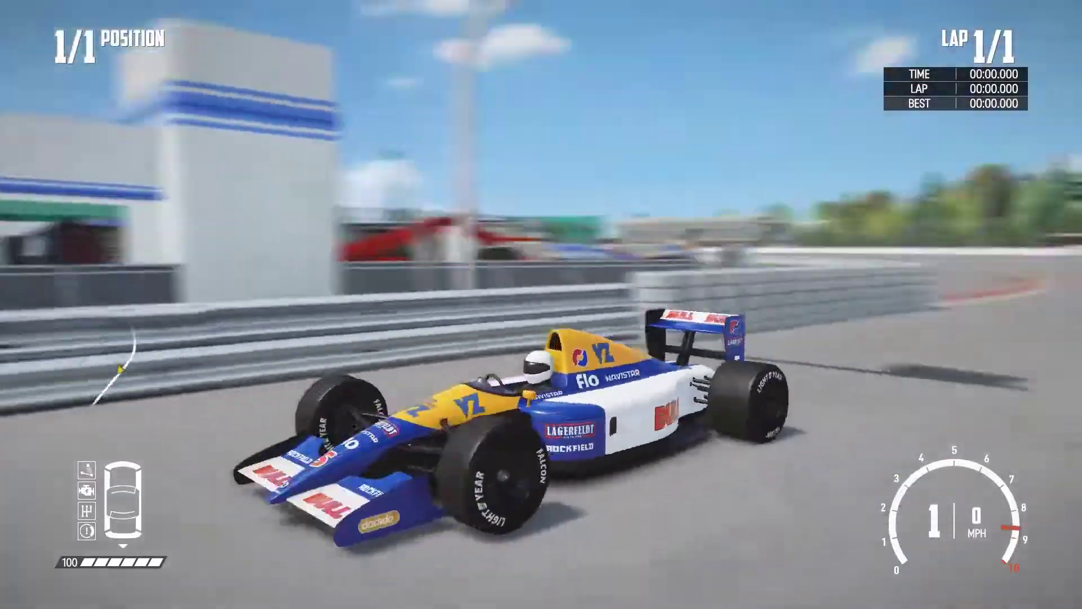
Step: Accelerate the Missile R off the Tsukuba Circuit start line
key(Up)
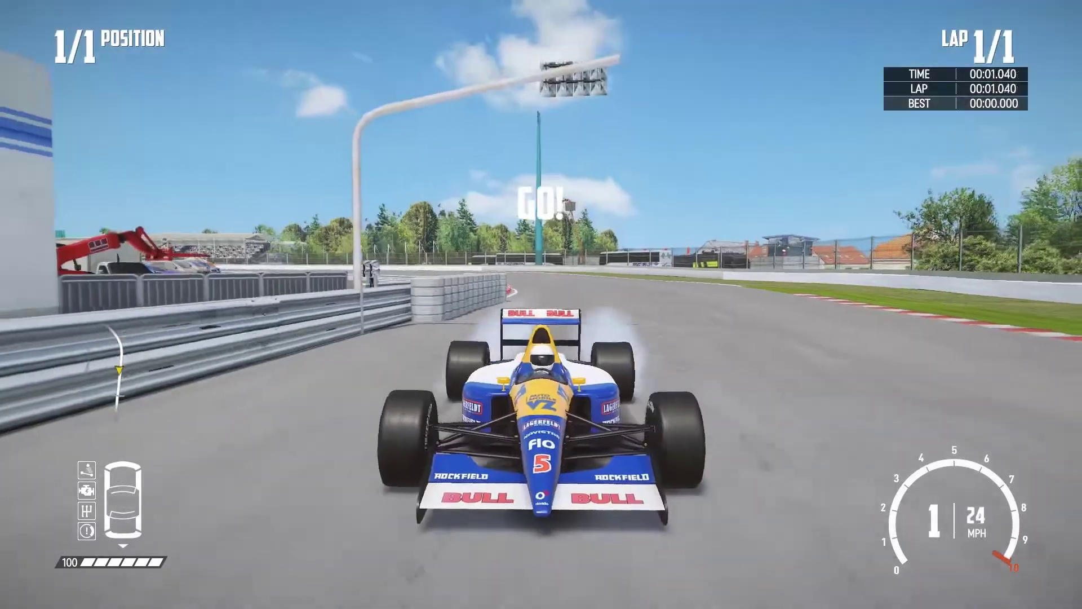